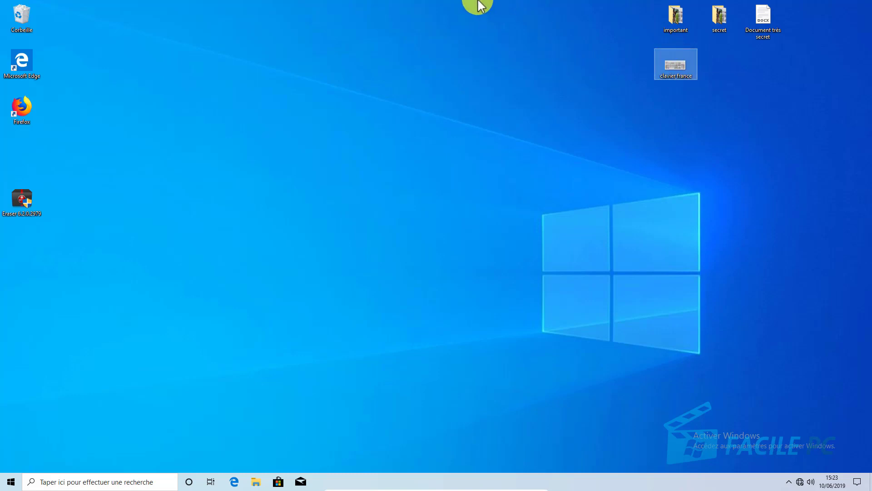
Delete the clavier.france image from the desktop
{"action": "key", "text": "Delete"}
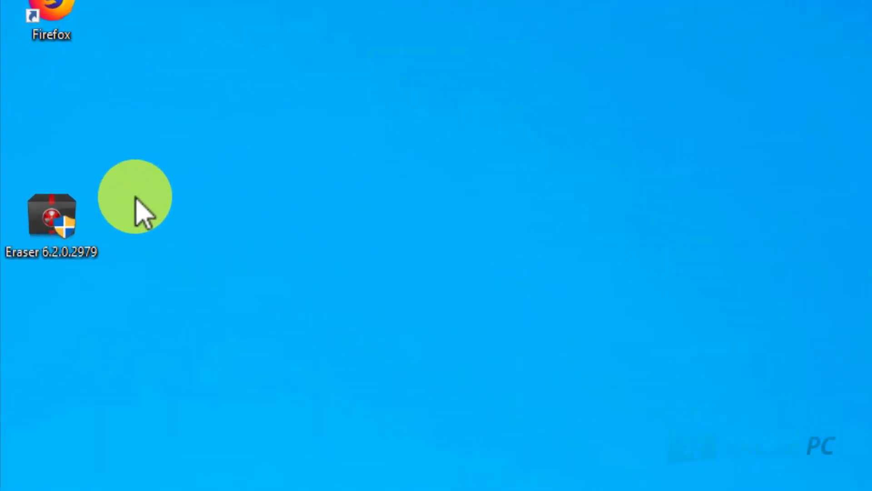
Launch the Eraser 6.2.0.2979 installer, authorize it to make changes, and dismiss the Microsoft .NET Framework 4 installation notice
{"action": "left_click", "coordinate": [101, 217]}
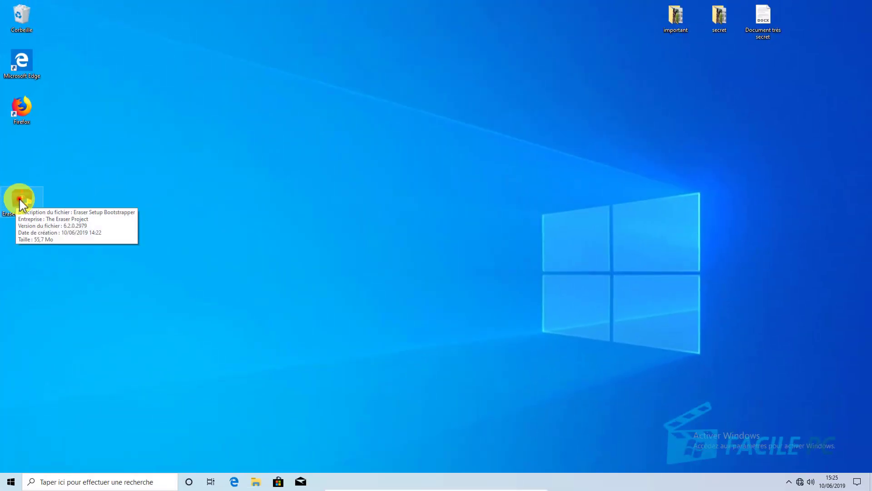
{"action": "double_click", "coordinate": [18, 200]}
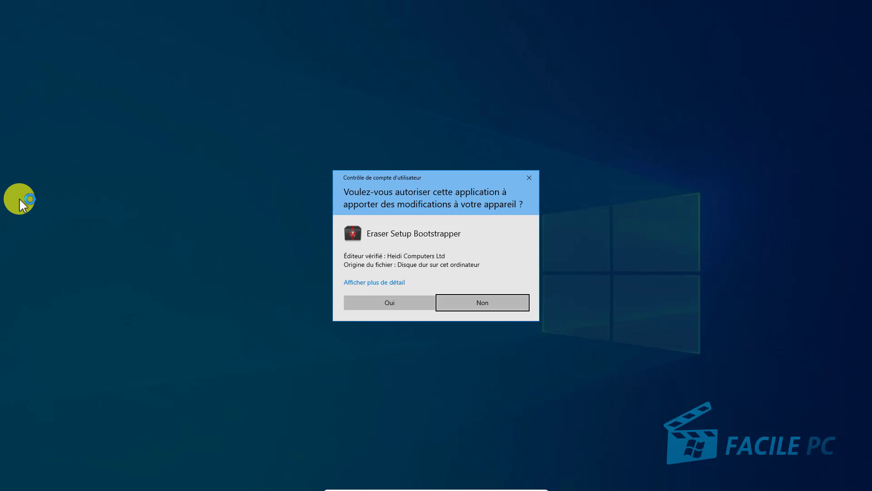
{"action": "left_click", "coordinate": [375, 302]}
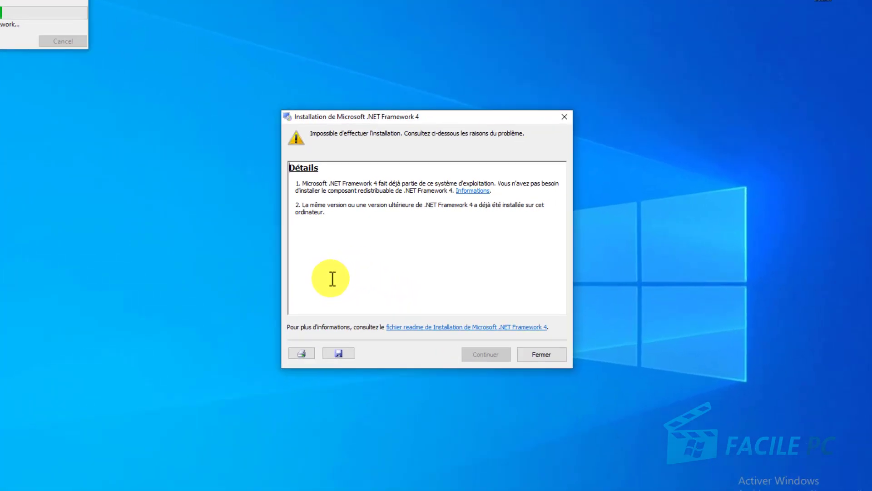
{"action": "left_click", "coordinate": [536, 354]}
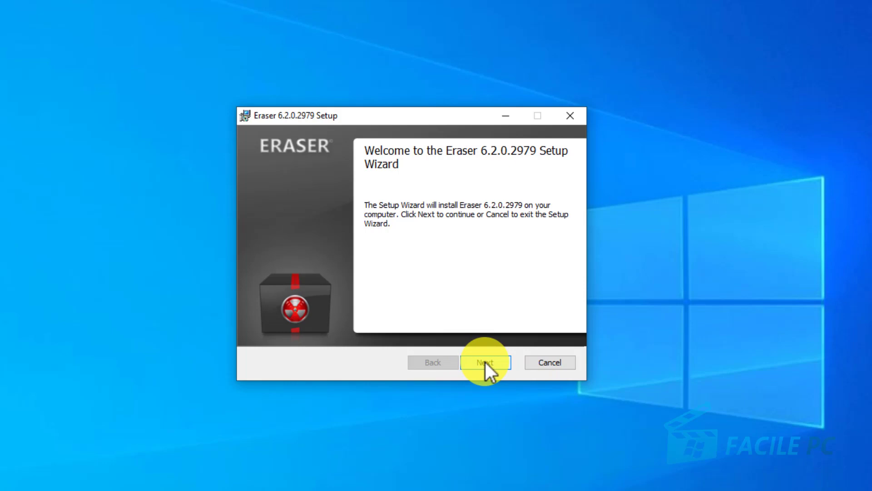
Accept the license agreement, install Eraser with the Typical setup type, and finish the wizard without running the program
{"action": "left_click", "coordinate": [485, 362]}
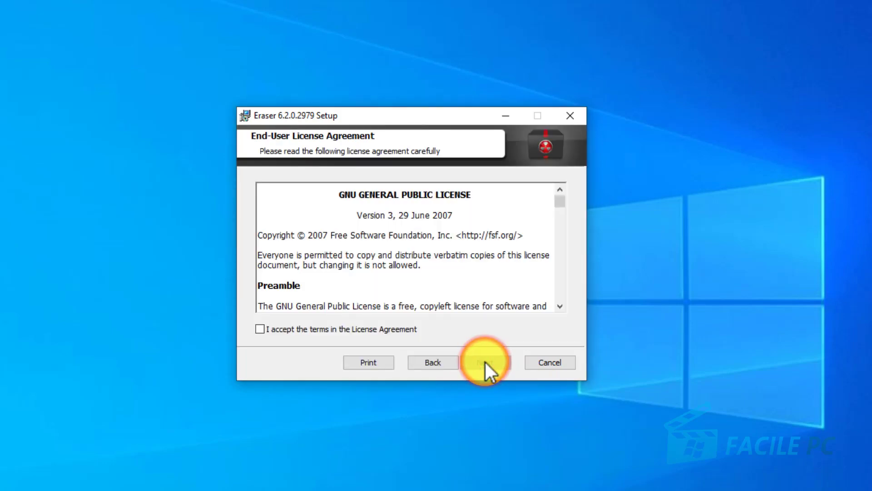
{"action": "left_click", "coordinate": [367, 329]}
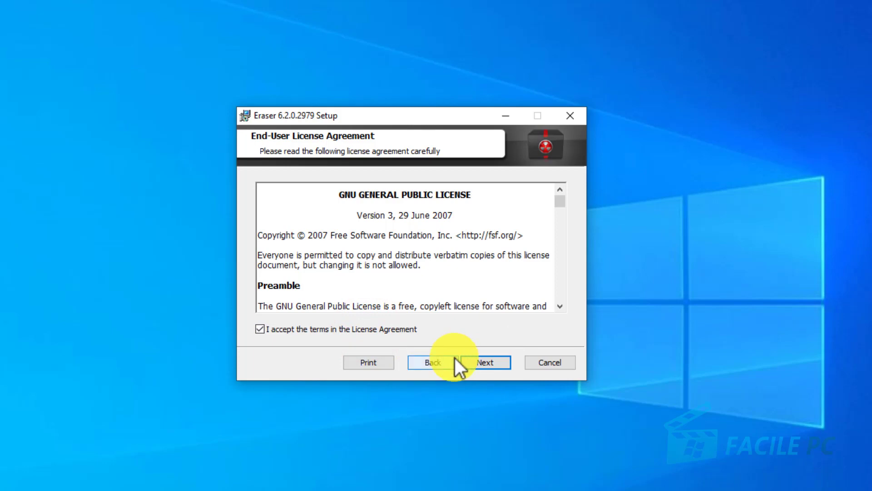
{"action": "left_click", "coordinate": [484, 363]}
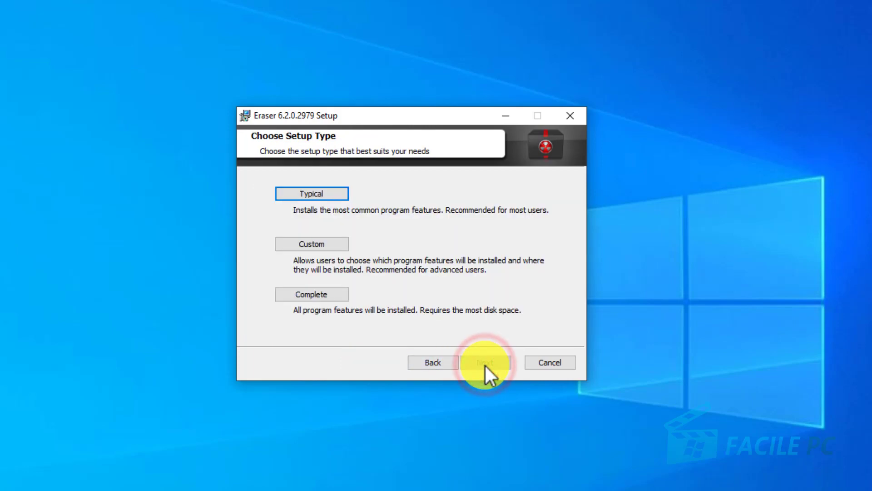
{"action": "left_click", "coordinate": [327, 193]}
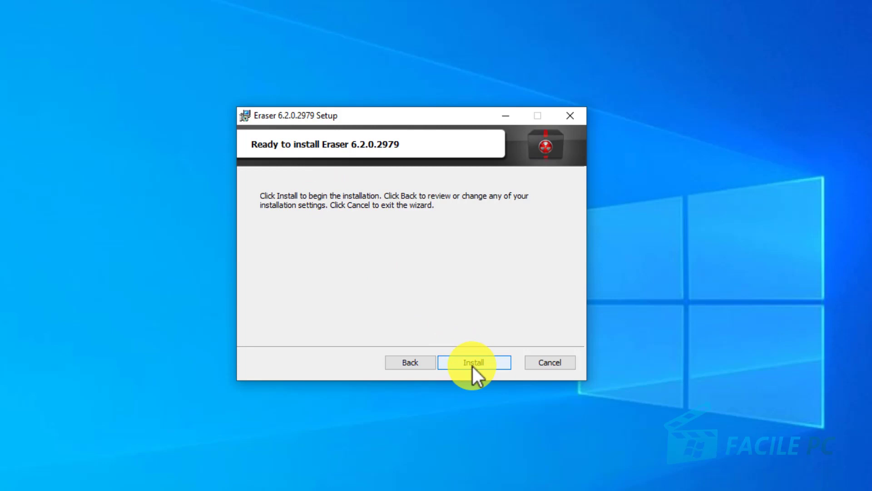
{"action": "left_click", "coordinate": [471, 364]}
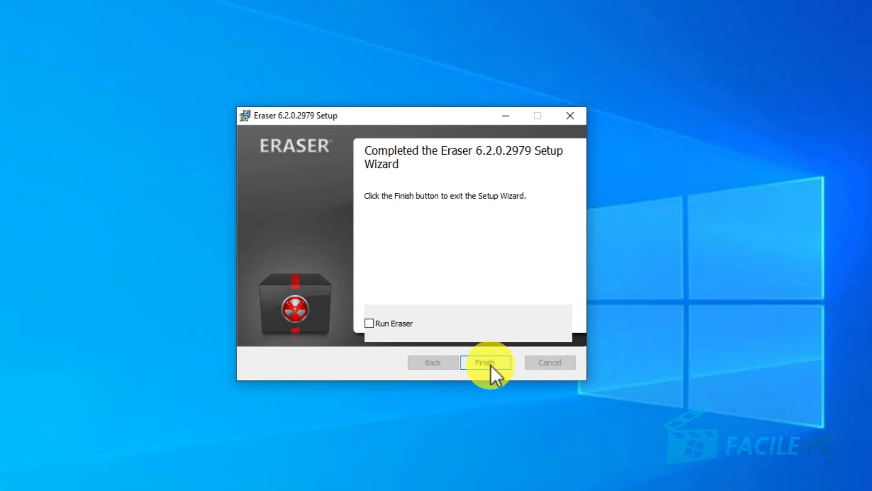
{"action": "left_click", "coordinate": [489, 364]}
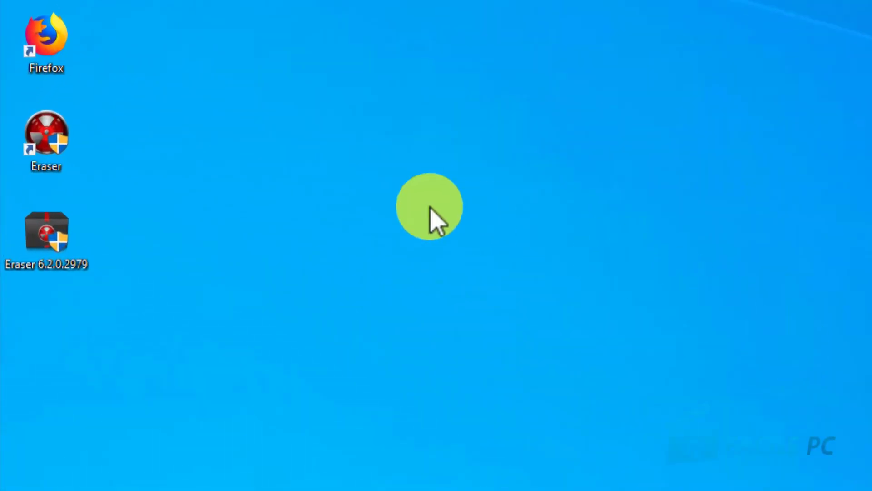
Launch Eraser from its desktop shortcut and authorize it to make changes to the device
{"action": "left_click", "coordinate": [54, 142]}
{"action": "double_click", "coordinate": [54, 141]}
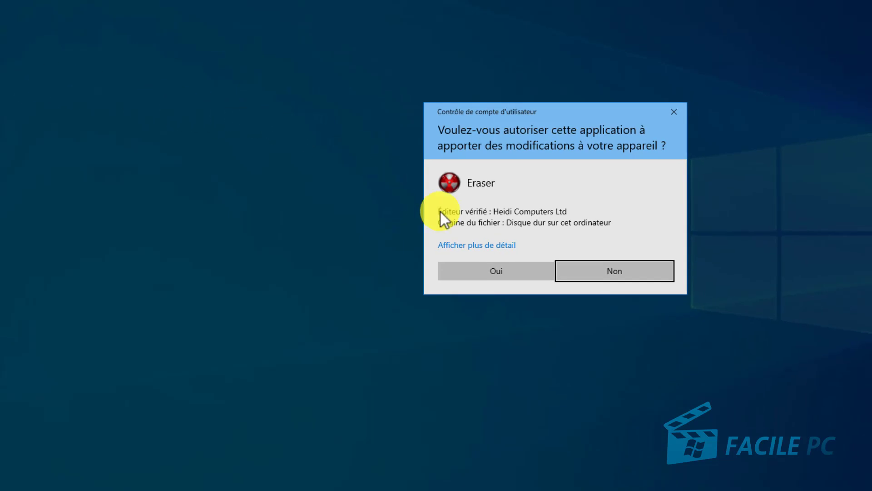
{"action": "left_click", "coordinate": [499, 272]}
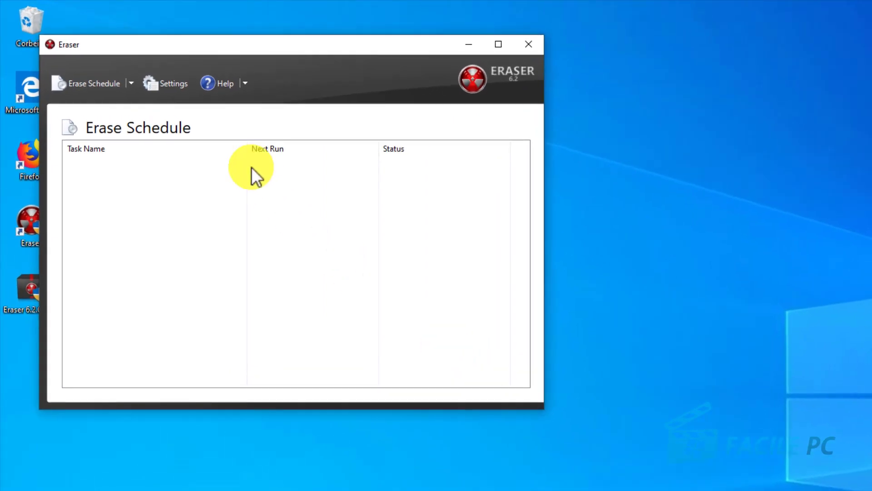
Set Eraser's default file erasure method to US Air Force 5020 (3 passes), then close the Eraser window
{"action": "left_click", "coordinate": [160, 82]}
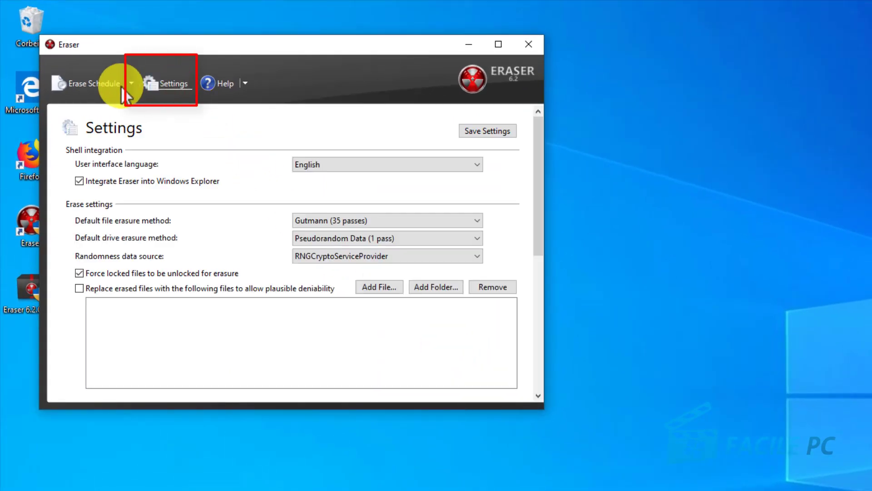
{"action": "left_click", "coordinate": [342, 164]}
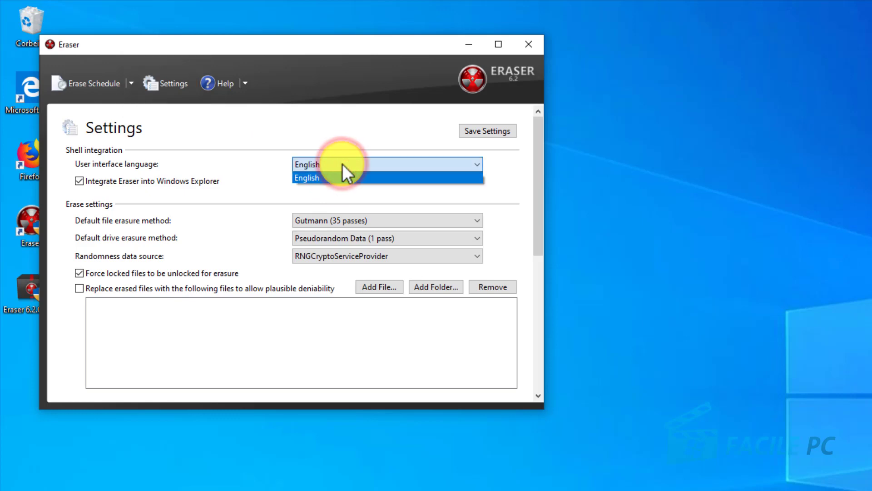
{"action": "left_click", "coordinate": [326, 197]}
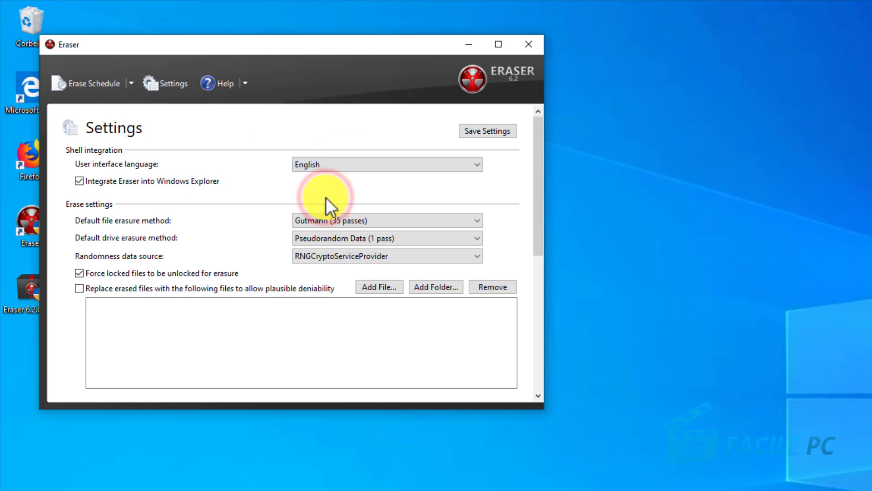
{"action": "left_click", "coordinate": [346, 221]}
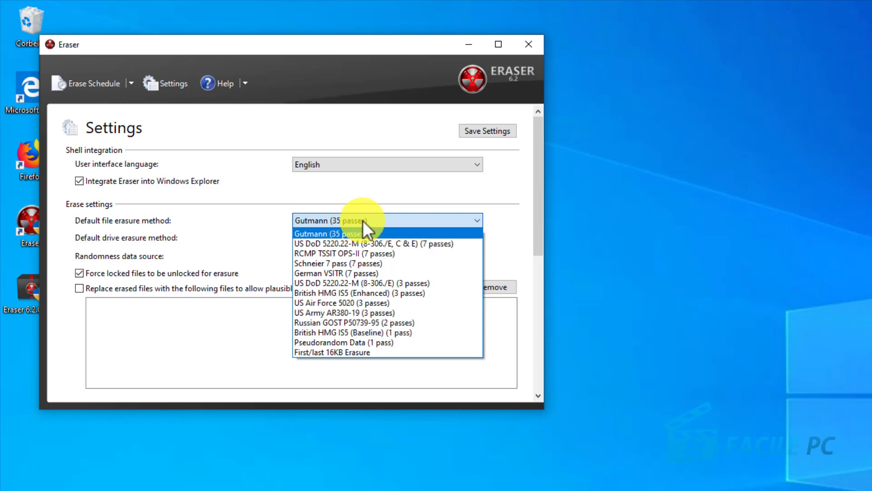
{"action": "left_click", "coordinate": [339, 303]}
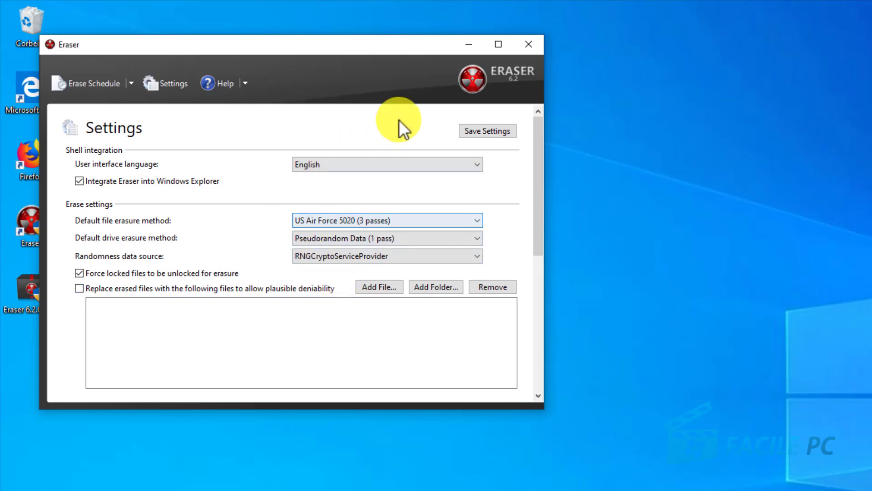
{"action": "left_click", "coordinate": [529, 45]}
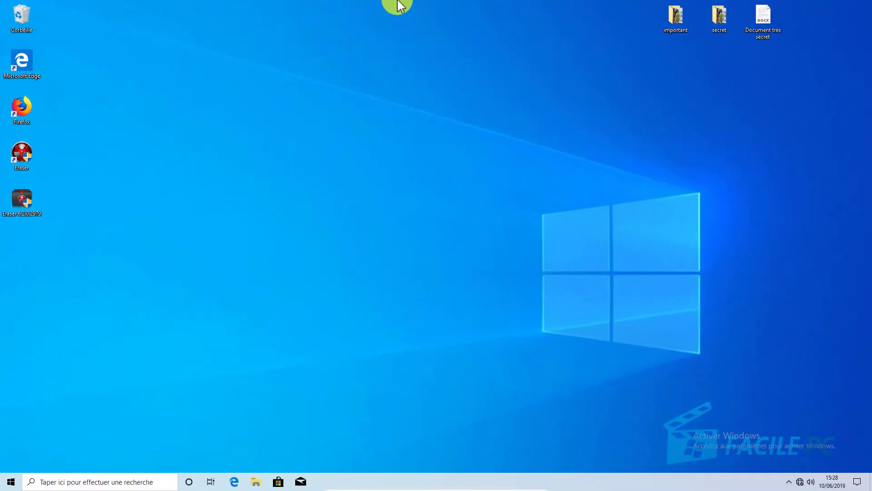
Move "Document très secret" to an empty area of the desktop, open it to check its content, and close it
{"action": "left_click_drag", "start_coordinate": [760, 25], "coordinate": [586, 109]}
{"action": "double_click", "coordinate": [586, 110]}
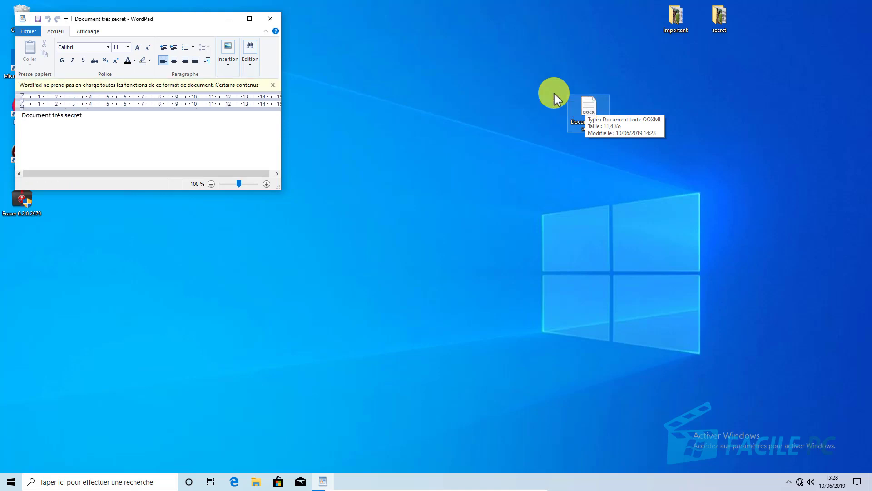
{"action": "left_click", "coordinate": [271, 18]}
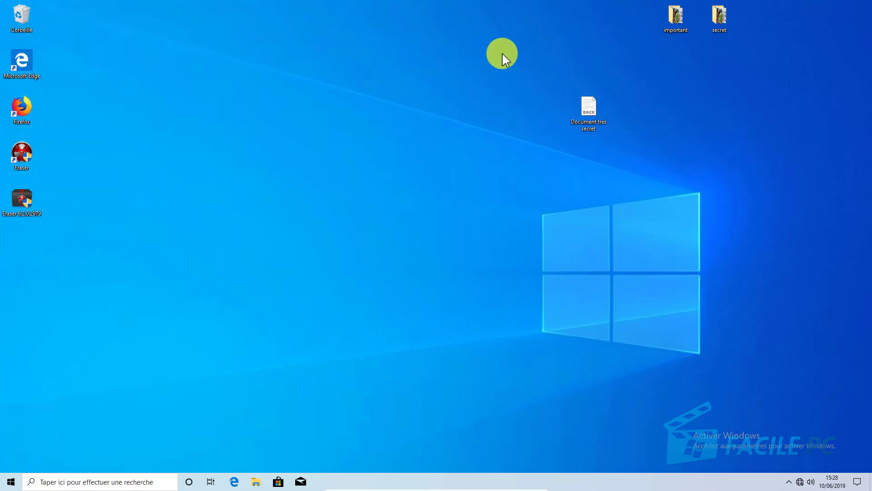
Securely erase "Document très secret" from the desktop with Eraser, authorizing the program and confirming the erasure
{"action": "left_click", "coordinate": [586, 117]}
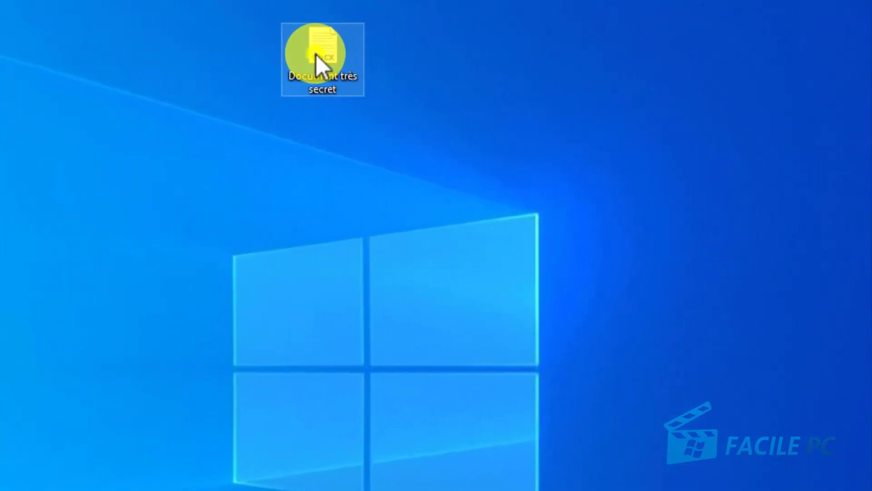
{"action": "right_click", "coordinate": [316, 54]}
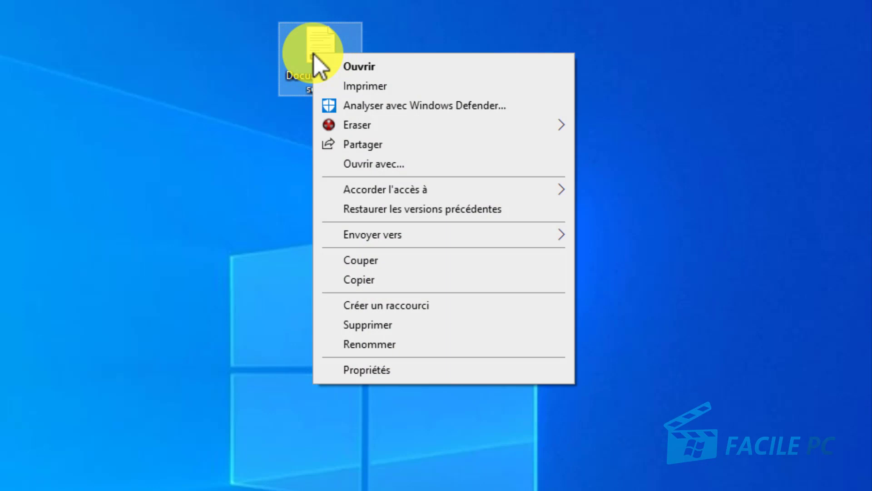
{"action": "mouse_move", "coordinate": [407, 129]}
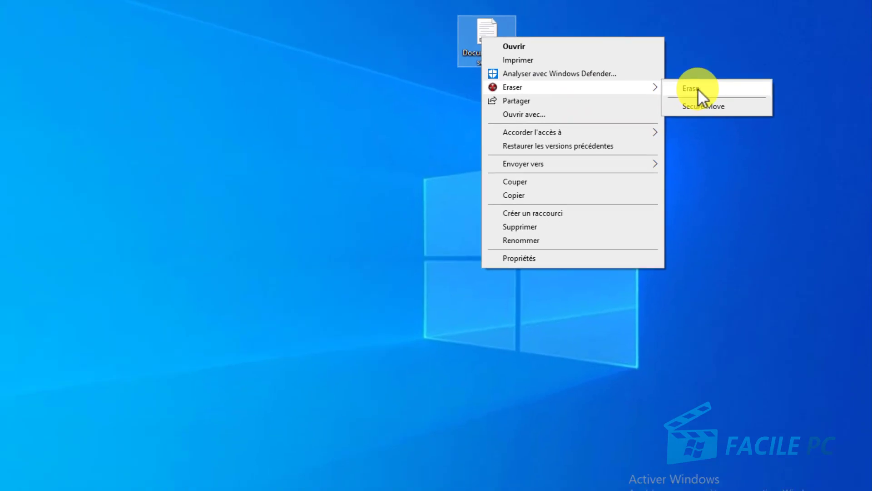
{"action": "left_click", "coordinate": [698, 88]}
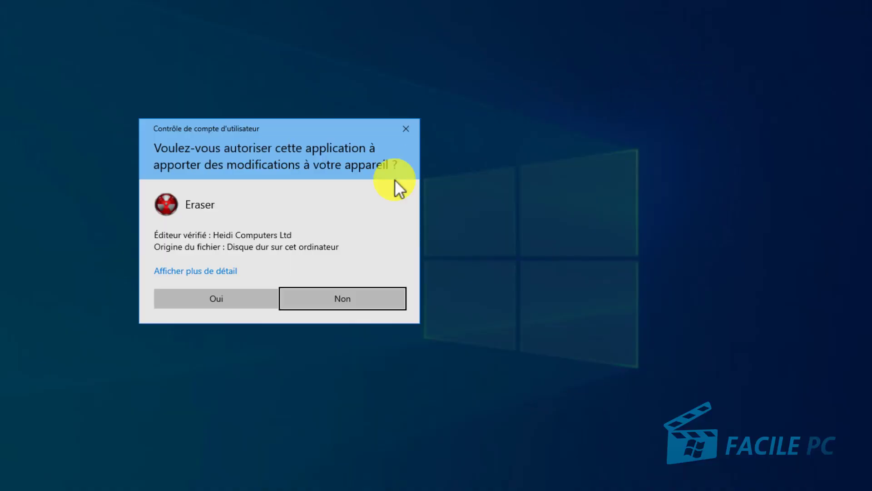
{"action": "left_click", "coordinate": [218, 296]}
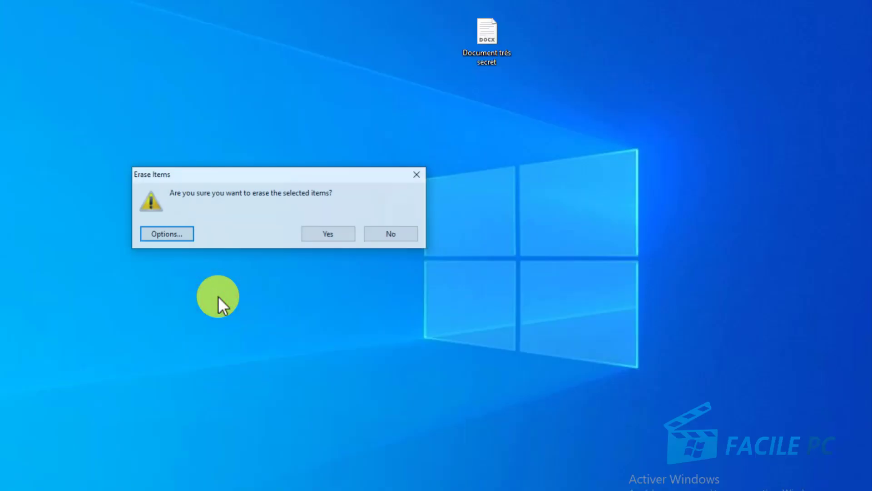
{"action": "left_click", "coordinate": [331, 235]}
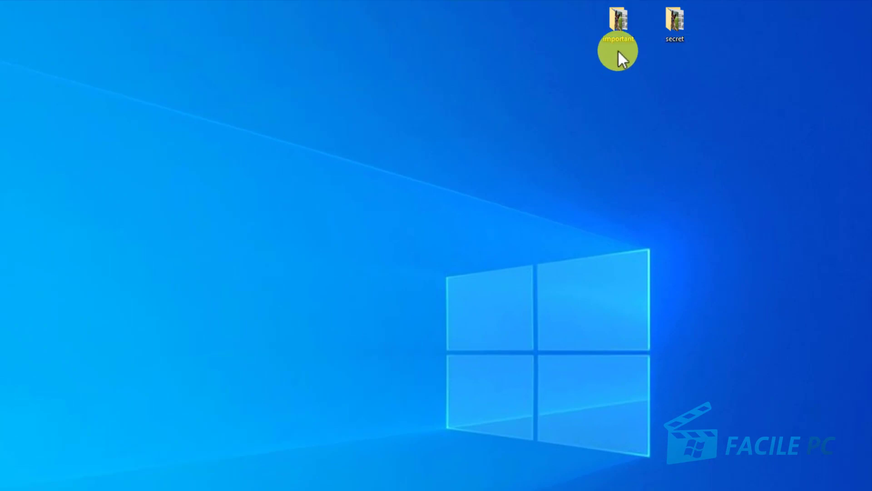
Securely erase the "important" folder from the desktop with Eraser, authorizing the program and confirming the erasure
{"action": "left_click", "coordinate": [620, 25]}
{"action": "right_click", "coordinate": [620, 26]}
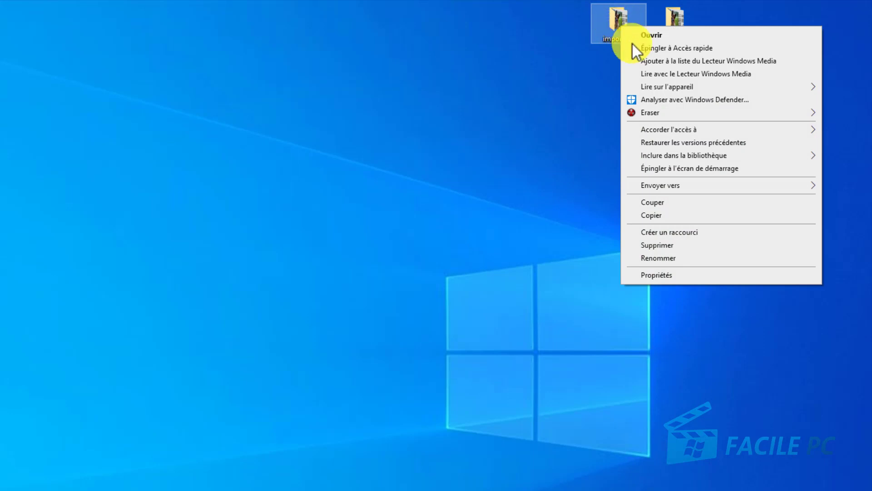
{"action": "mouse_move", "coordinate": [680, 113]}
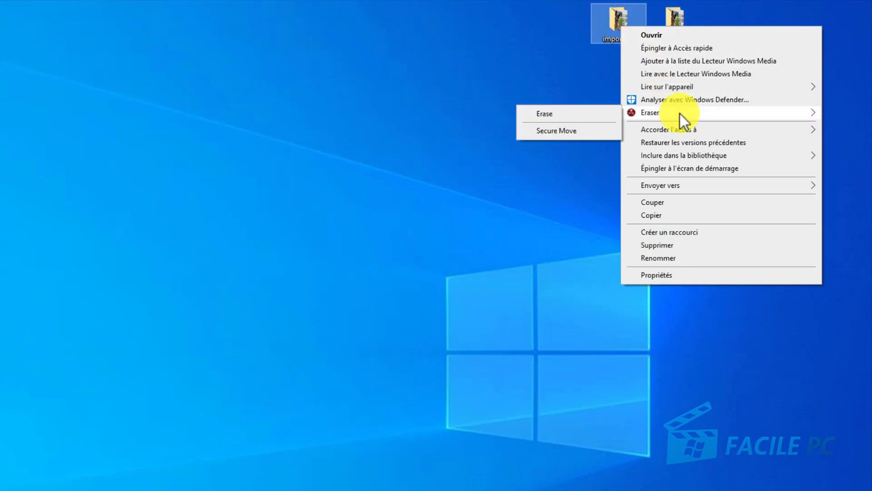
{"action": "left_click", "coordinate": [574, 114]}
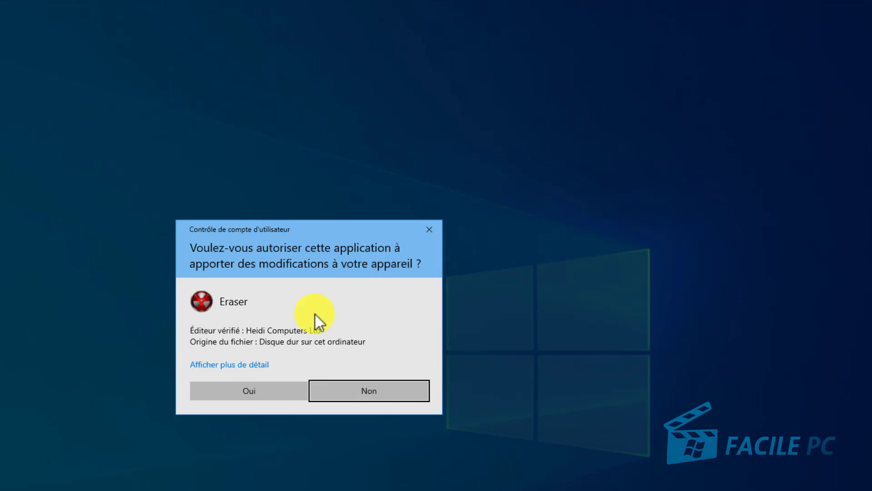
{"action": "left_click", "coordinate": [251, 392]}
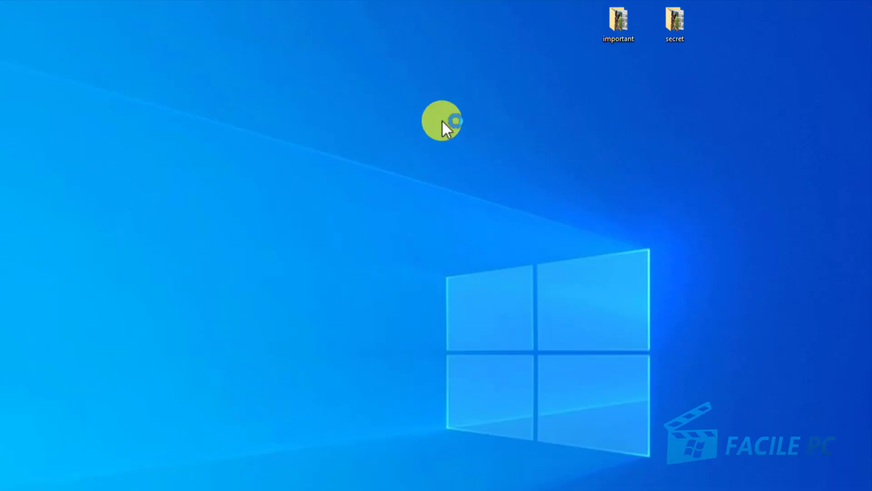
{"action": "left_click", "coordinate": [353, 327]}
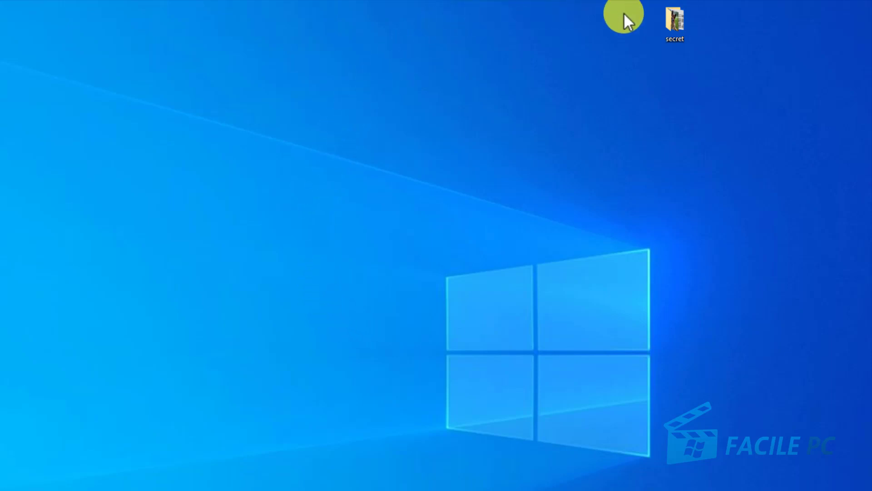
Start erasing the "secret" folder from the desktop with Eraser, authorize the program, and open the erasure task's options
{"action": "left_click", "coordinate": [672, 23]}
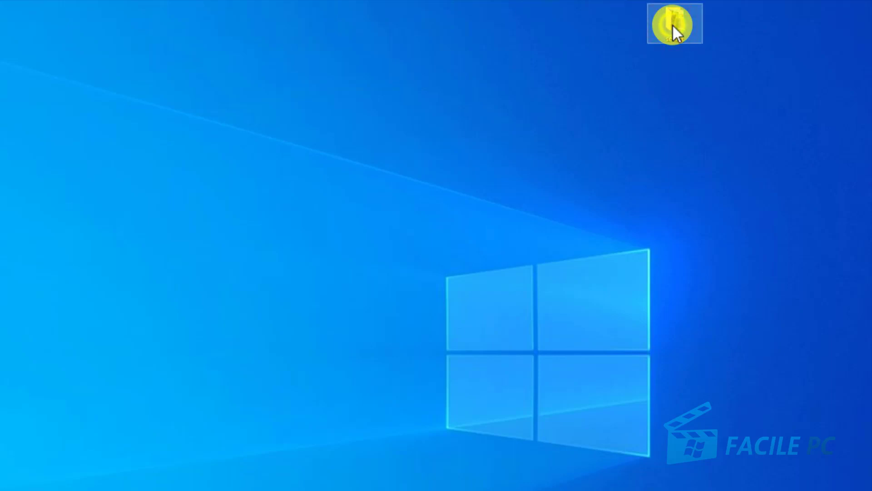
{"action": "right_click", "coordinate": [673, 25]}
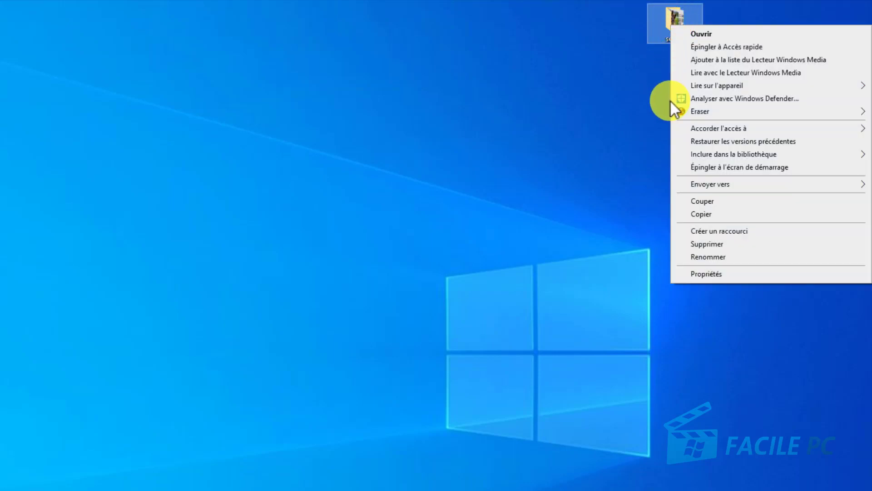
{"action": "mouse_move", "coordinate": [690, 114]}
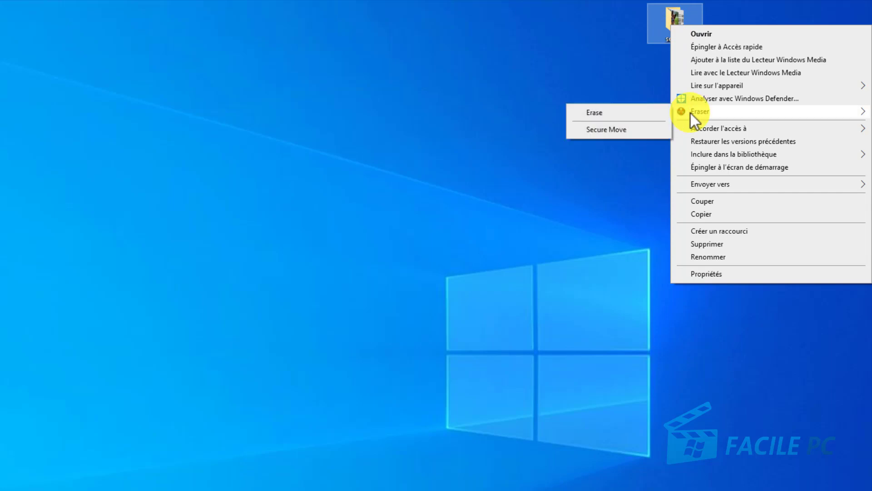
{"action": "left_click", "coordinate": [630, 114]}
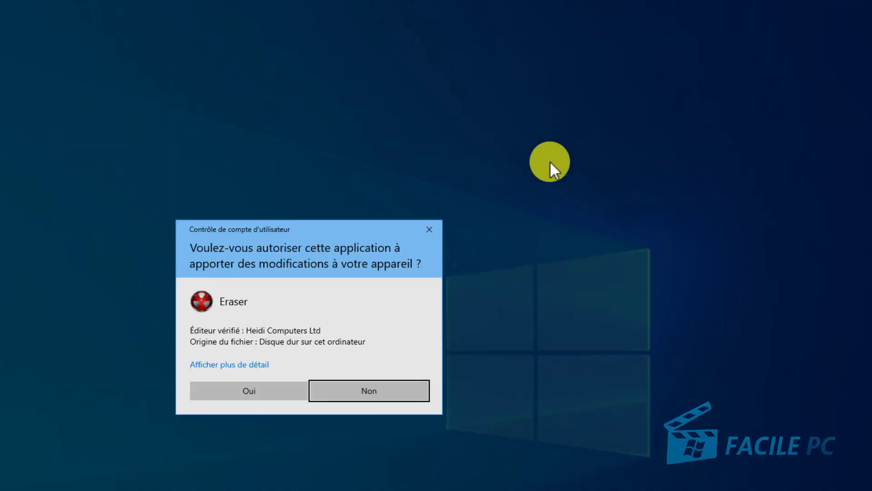
{"action": "left_click", "coordinate": [285, 391]}
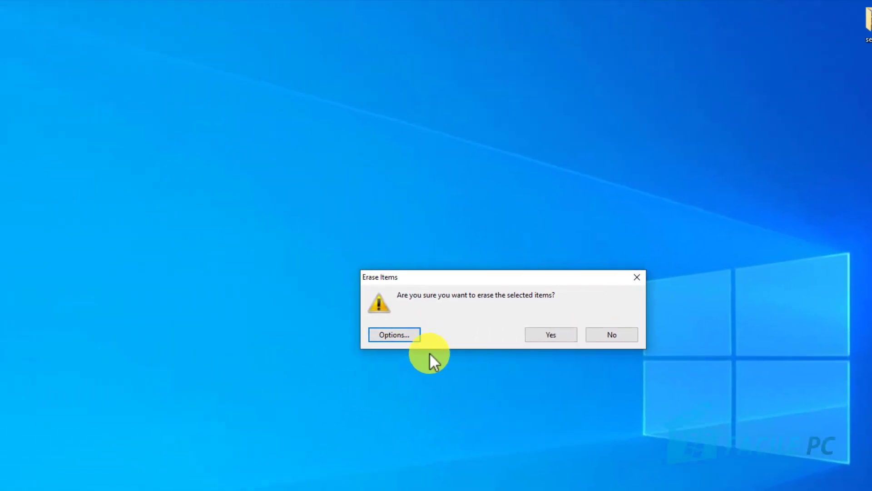
{"action": "left_click", "coordinate": [467, 336]}
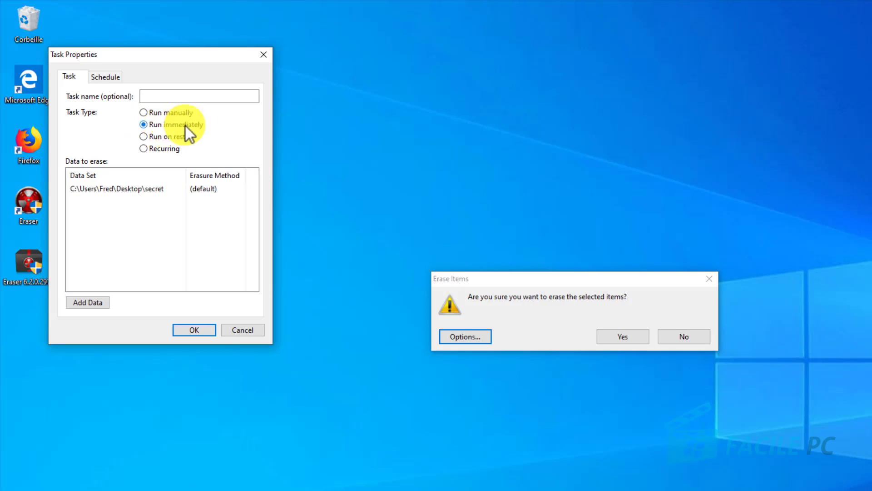
Try the Run manually and Run on restart task types and view the task's schedule settings
{"action": "left_click", "coordinate": [145, 114]}
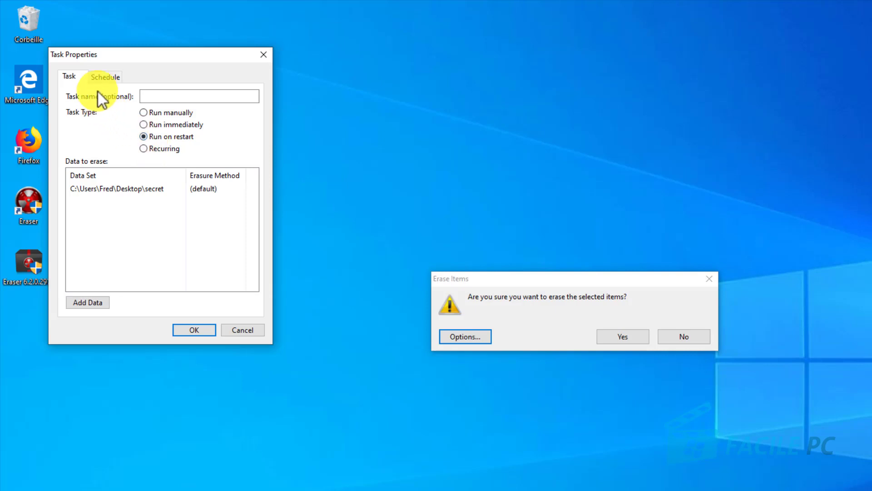
{"action": "left_click", "coordinate": [101, 77]}
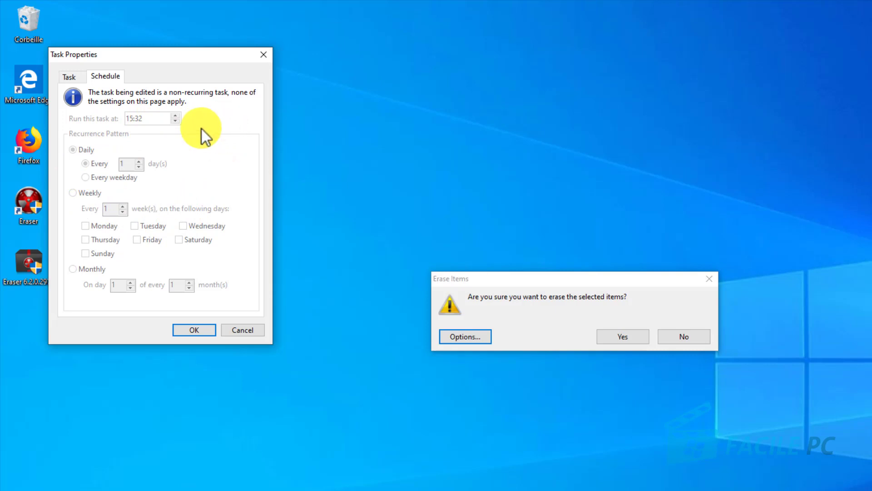
{"action": "left_click", "coordinate": [70, 77]}
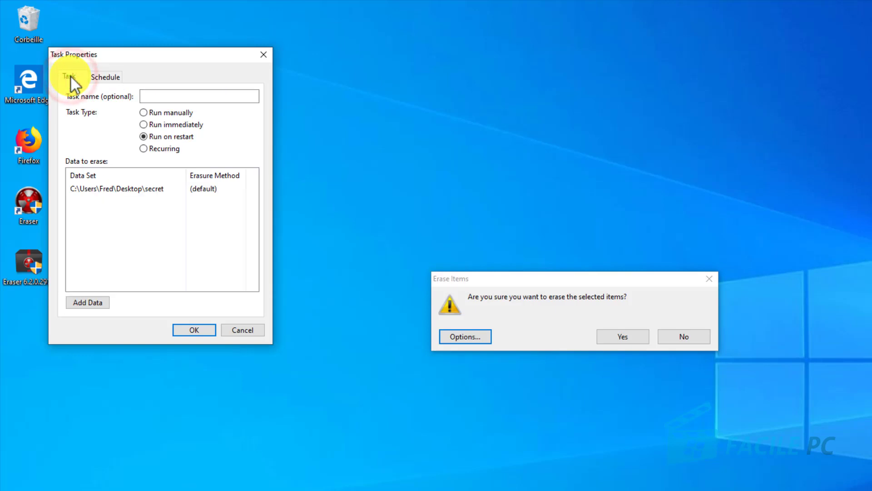
Set the task type to Run immediately, accept the task properties, and confirm erasing the "secret" folder
{"action": "left_click", "coordinate": [143, 123]}
{"action": "left_click", "coordinate": [187, 326]}
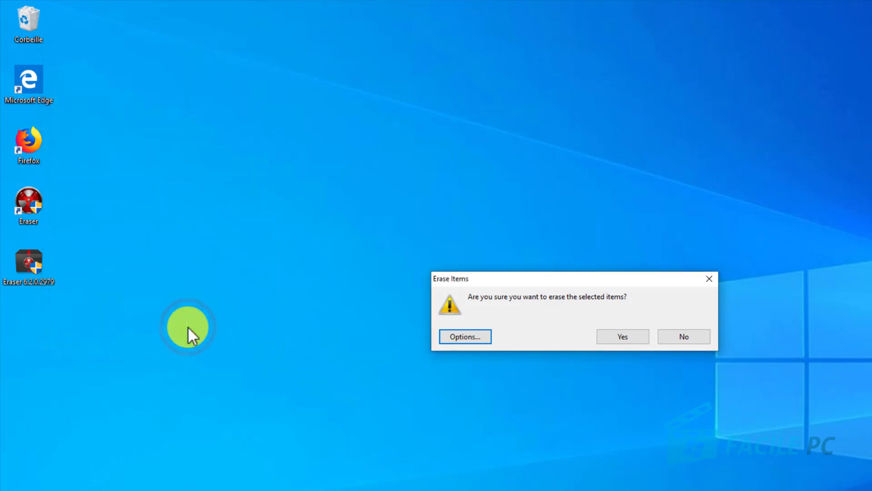
{"action": "left_click", "coordinate": [616, 337]}
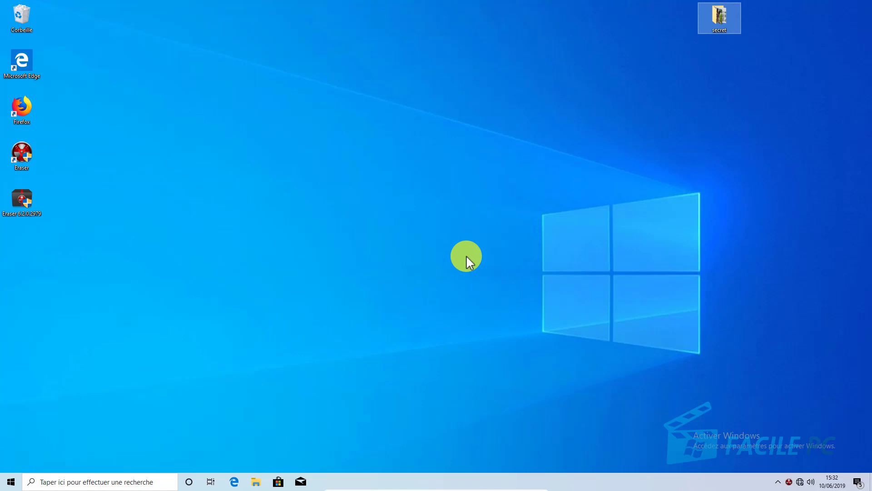